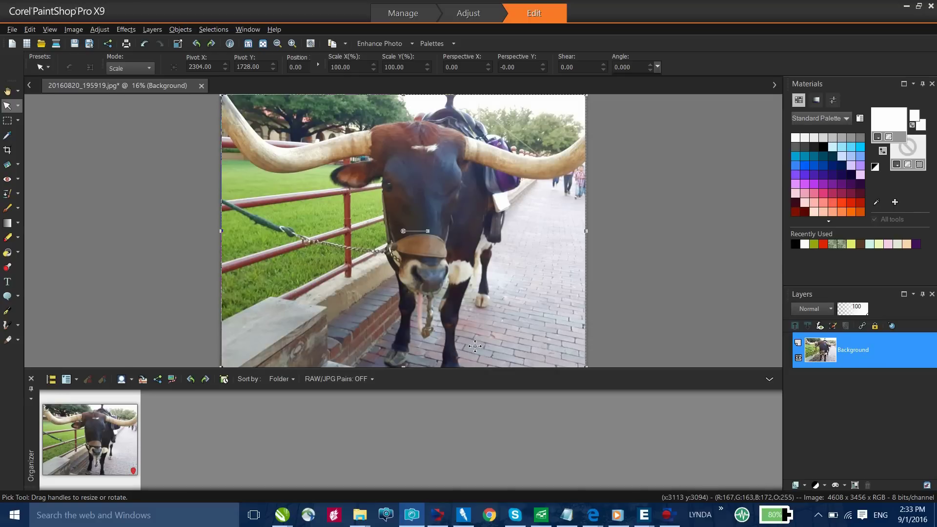
- Resize the photo by print size to 12 × 9 inches at 72 ppi (864 × 648 pixels)
{"action": "left_click", "coordinate": [69, 30]}
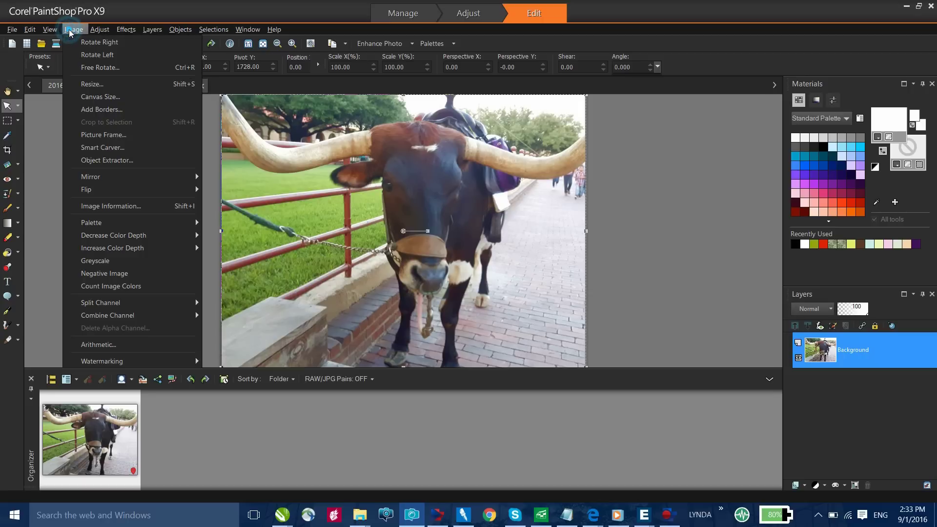
{"action": "left_click", "coordinate": [114, 84]}
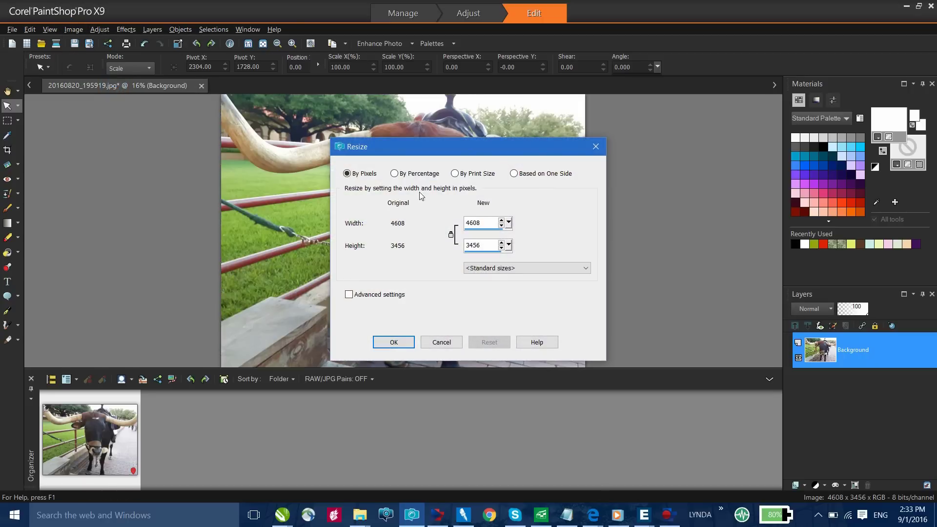
{"action": "left_click", "coordinate": [456, 173]}
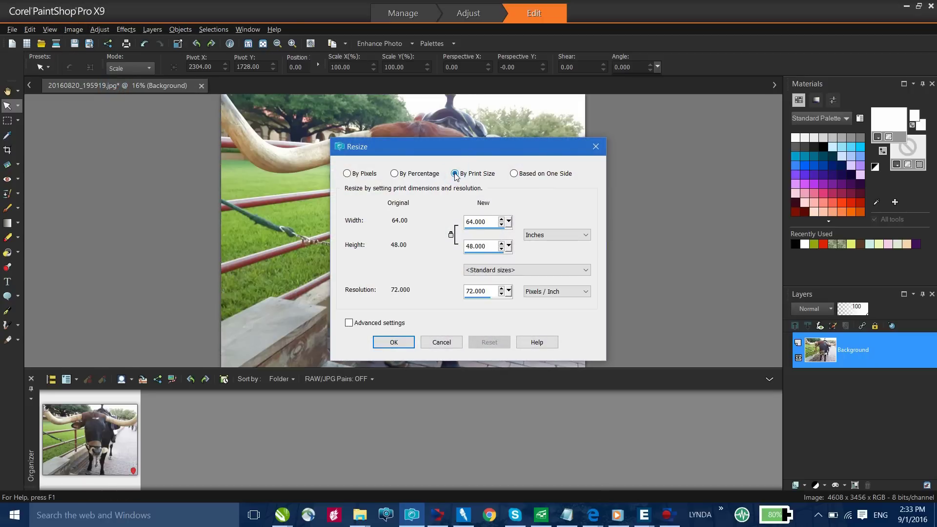
{"action": "left_click_drag", "start_coordinate": [486, 222], "coordinate": [463, 221]}
{"action": "type", "text": "12"}
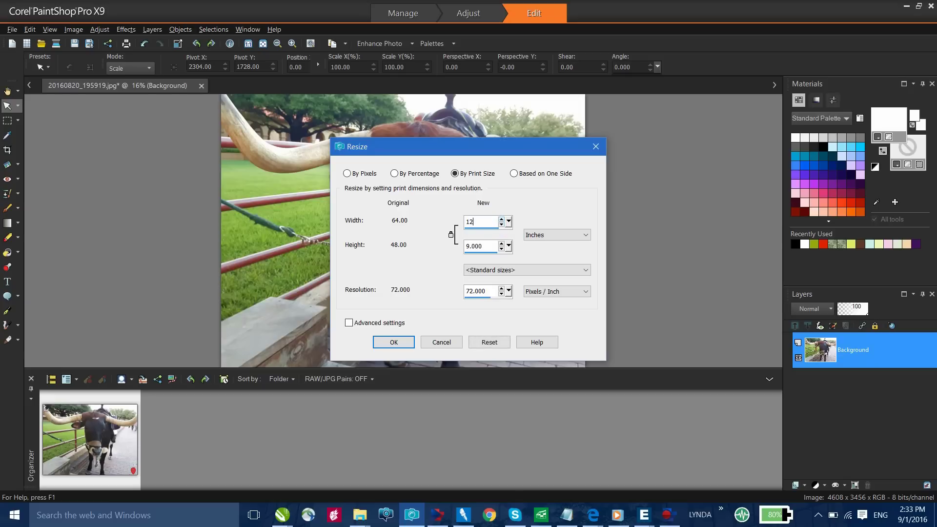
{"action": "key", "text": "Tab"}
{"action": "left_click", "coordinate": [400, 344]}
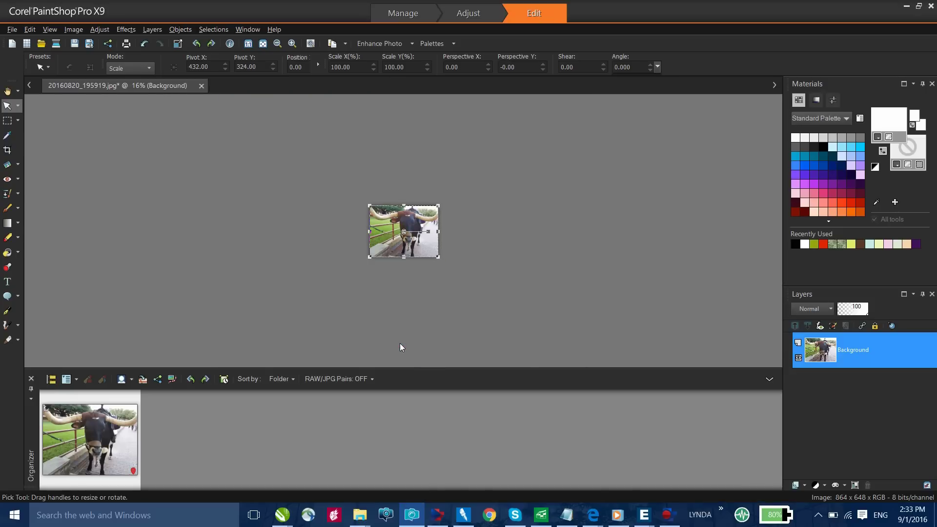
{"action": "left_click", "coordinate": [262, 44]}
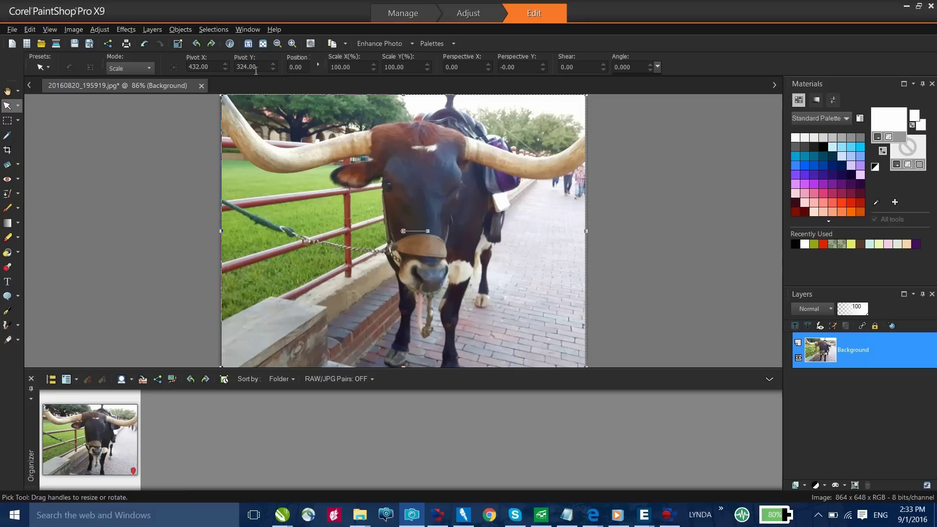
- Set the canvas to 18 inches wide with locked aspect ratio and a black background colour
{"action": "left_click", "coordinate": [75, 31]}
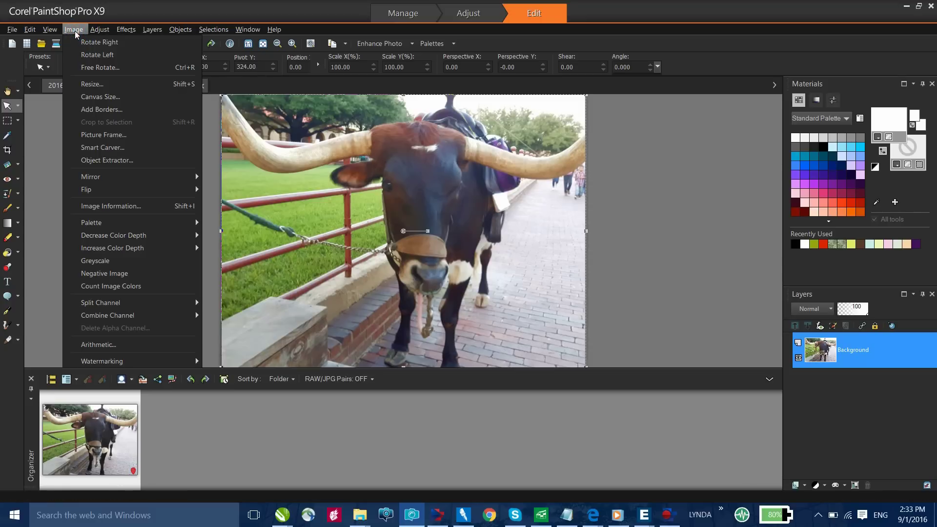
{"action": "left_click", "coordinate": [101, 96]}
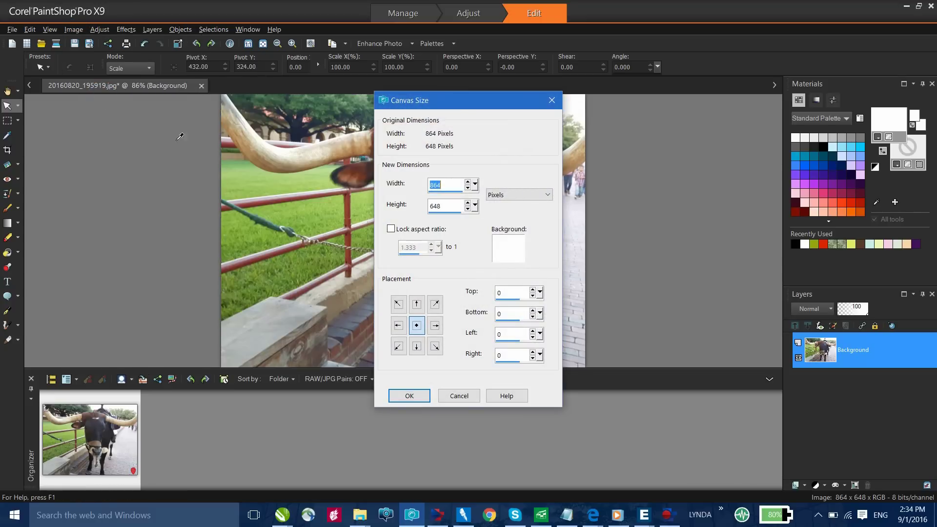
{"action": "left_click", "coordinate": [505, 196]}
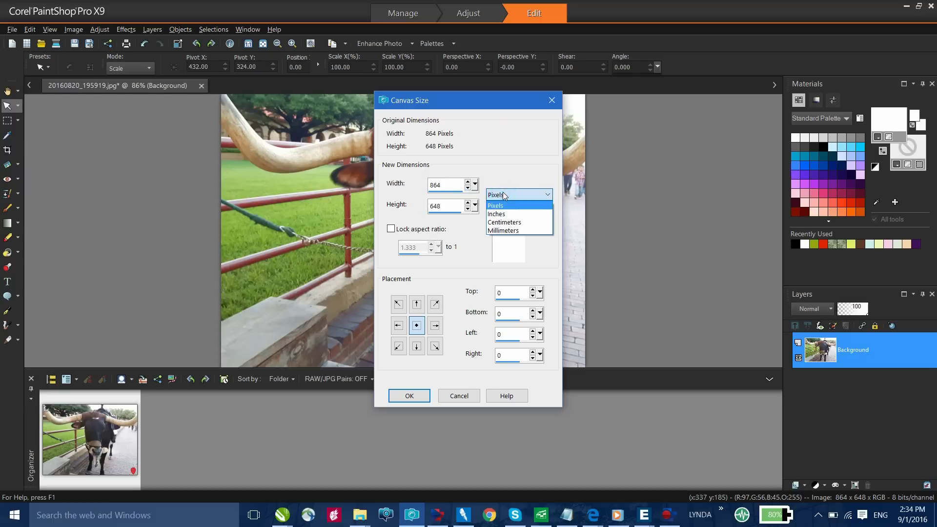
{"action": "left_click", "coordinate": [504, 215]}
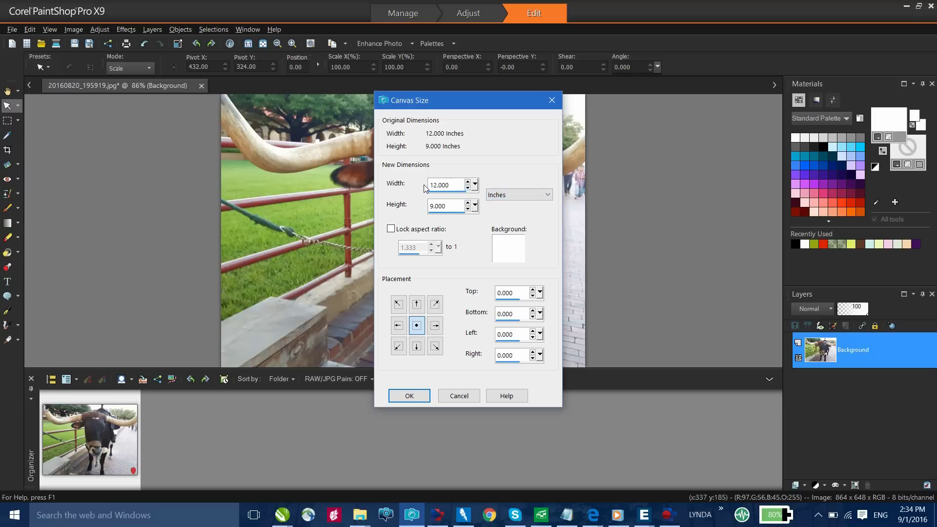
{"action": "left_click", "coordinate": [396, 234]}
{"action": "left_click_drag", "start_coordinate": [457, 185], "coordinate": [358, 191]}
{"action": "type", "text": "18"}
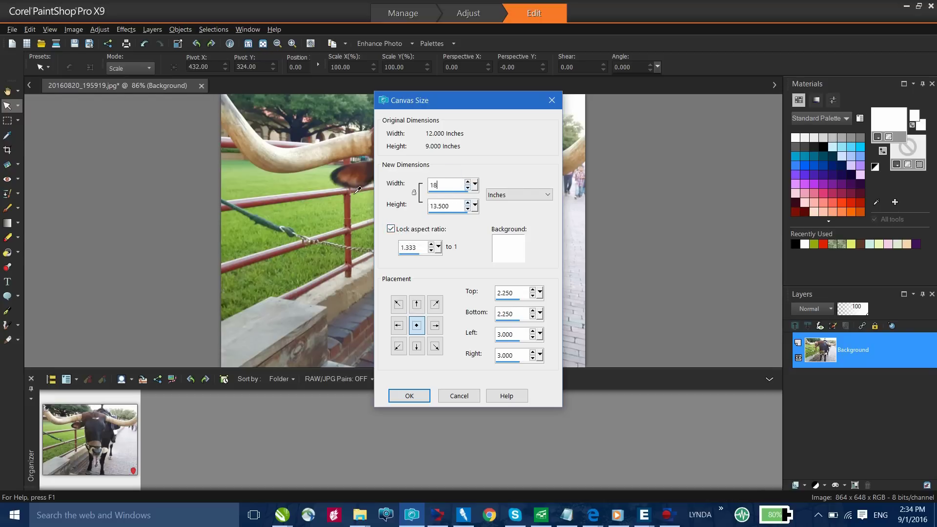
{"action": "key", "text": "Tab"}
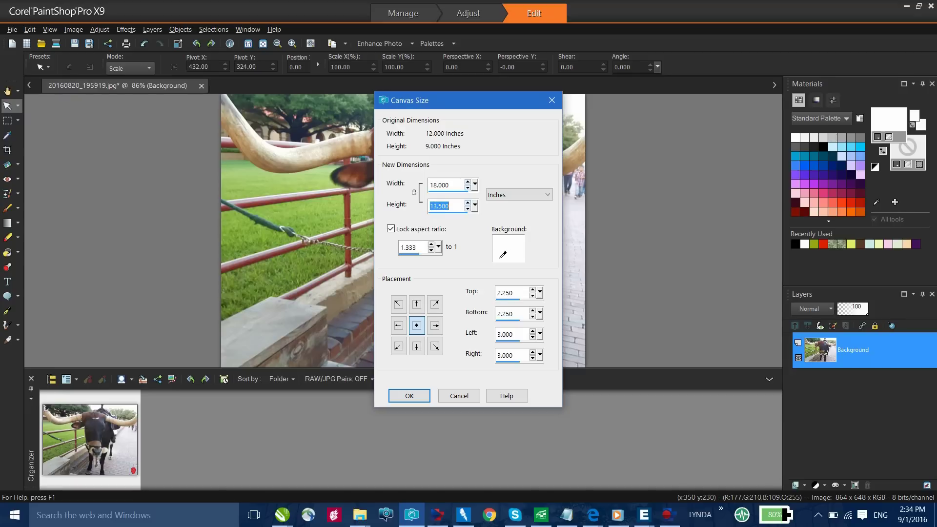
{"action": "left_click", "coordinate": [503, 254]}
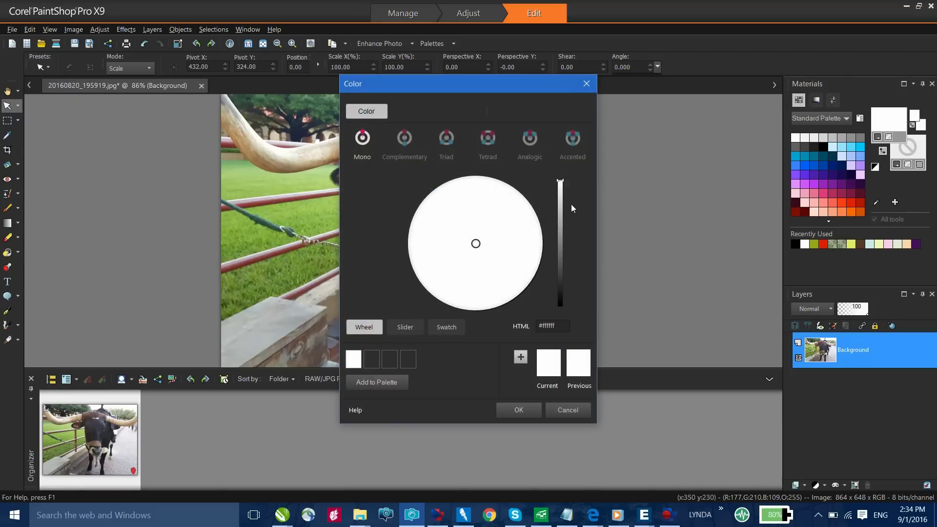
{"action": "left_click_drag", "start_coordinate": [567, 191], "coordinate": [562, 317]}
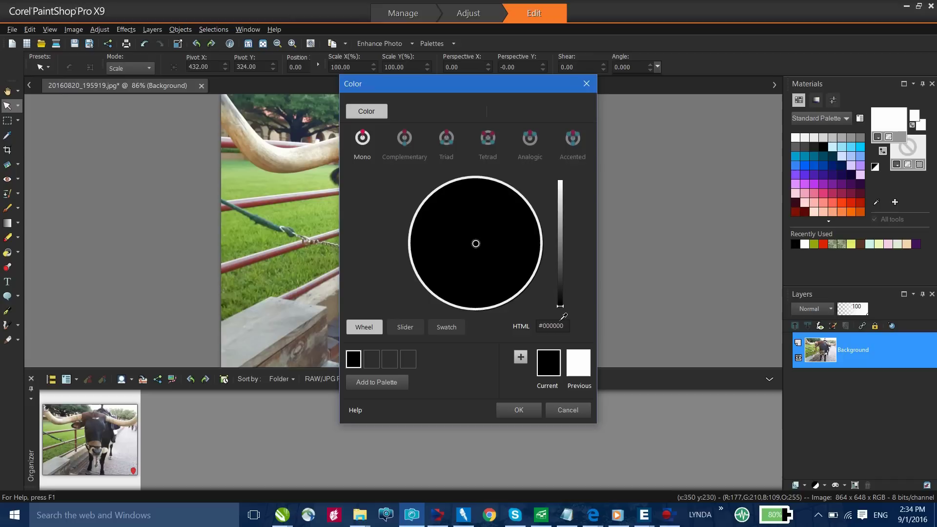
{"action": "left_click", "coordinate": [519, 410]}
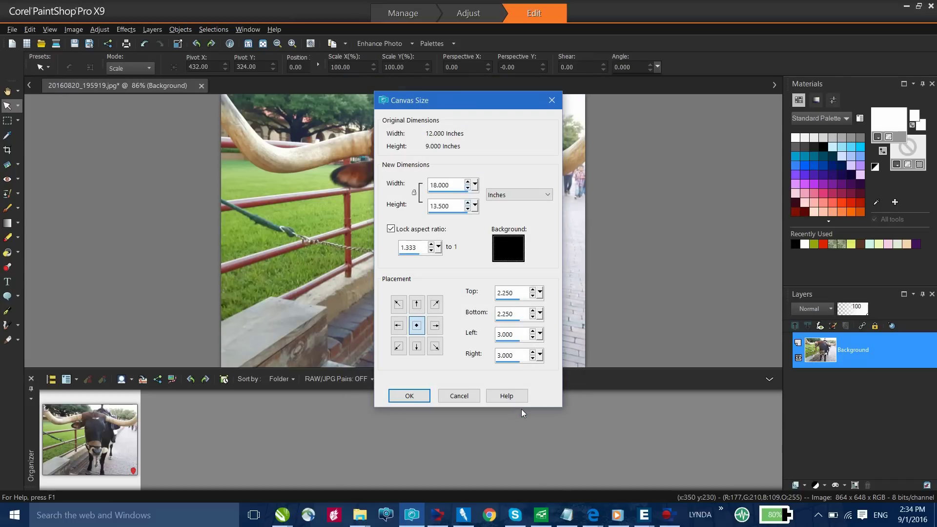
{"action": "left_click", "coordinate": [410, 397]}
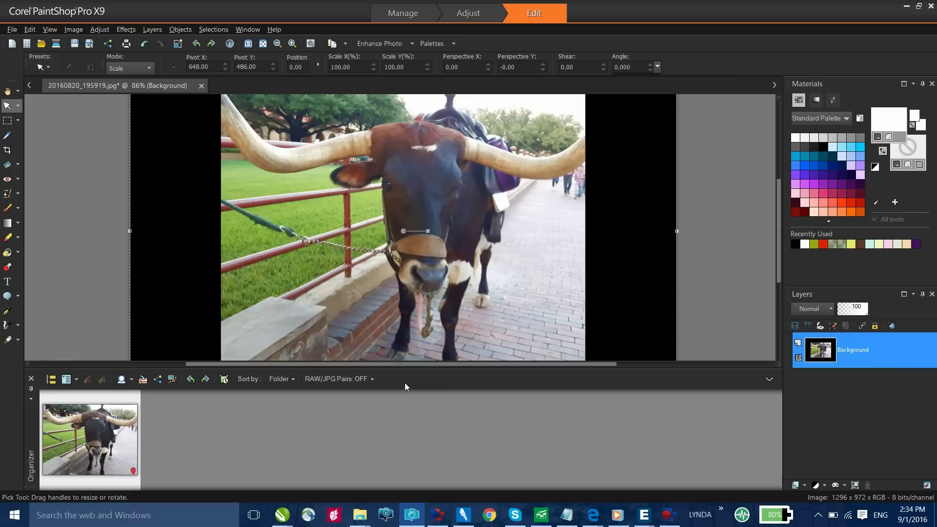
- Create a new vector layer, Vector 1, from the Layers palette's New Layer list
{"action": "left_click", "coordinate": [264, 44]}
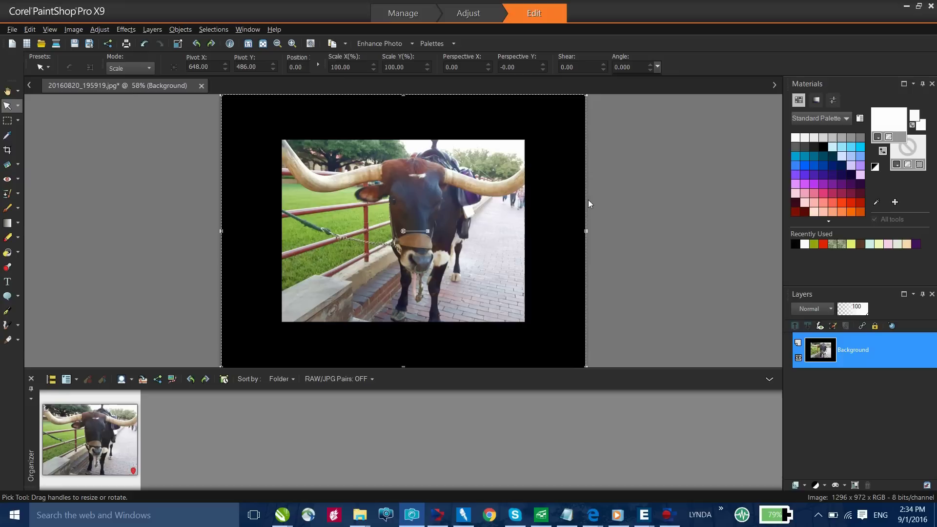
{"action": "left_click", "coordinate": [805, 485]}
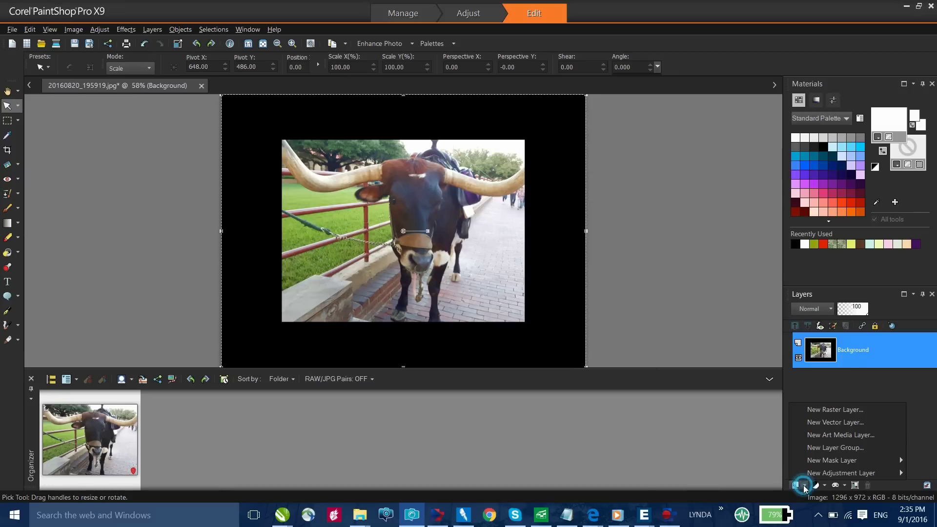
{"action": "mouse_move", "coordinate": [835, 472]}
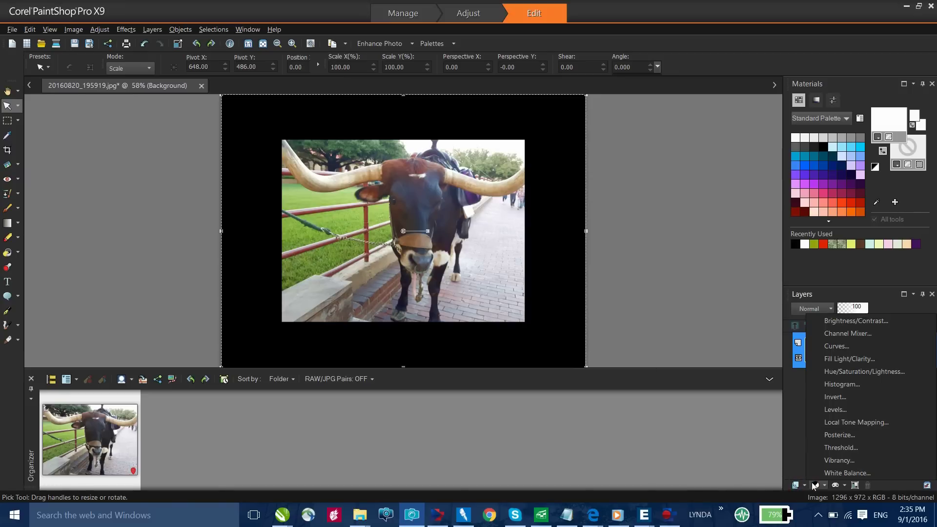
{"action": "left_click", "coordinate": [800, 488]}
{"action": "left_click", "coordinate": [812, 425]}
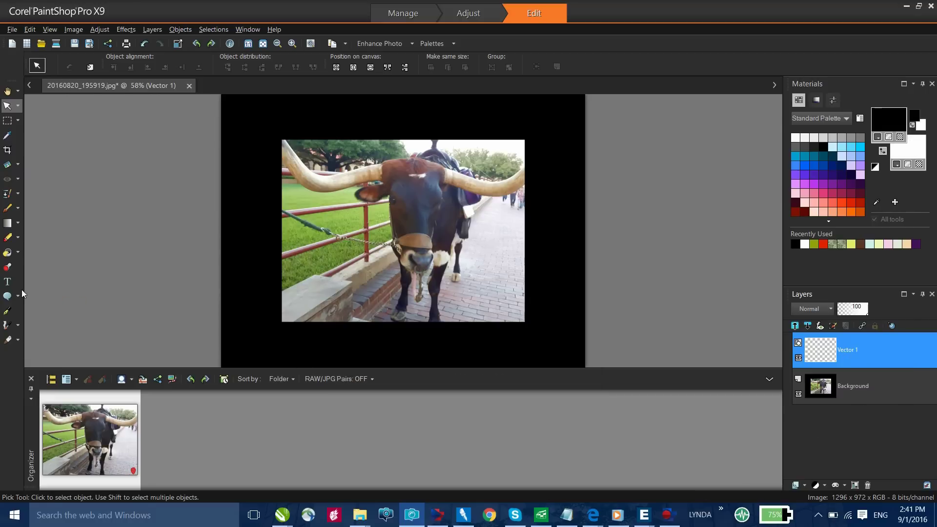
- Choose the Text tool and set its font to Impact
{"action": "left_click", "coordinate": [7, 284]}
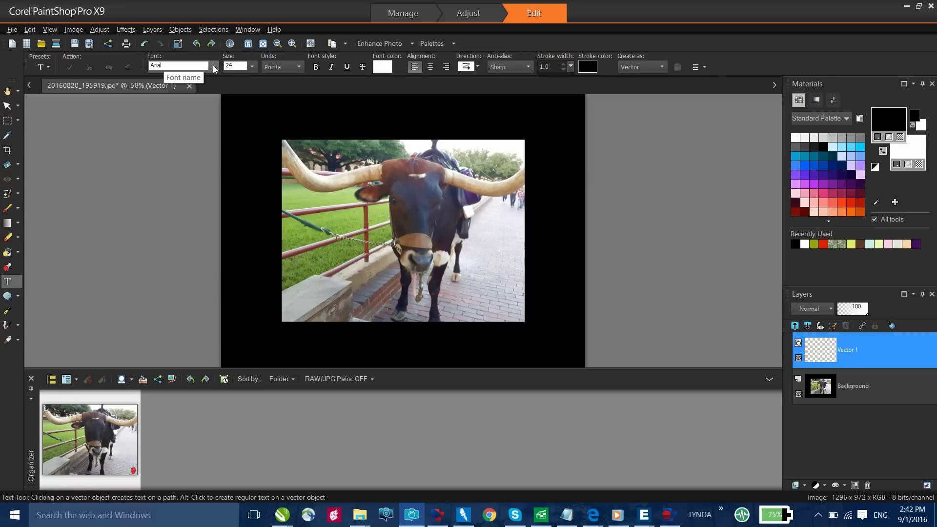
{"action": "left_click", "coordinate": [215, 66]}
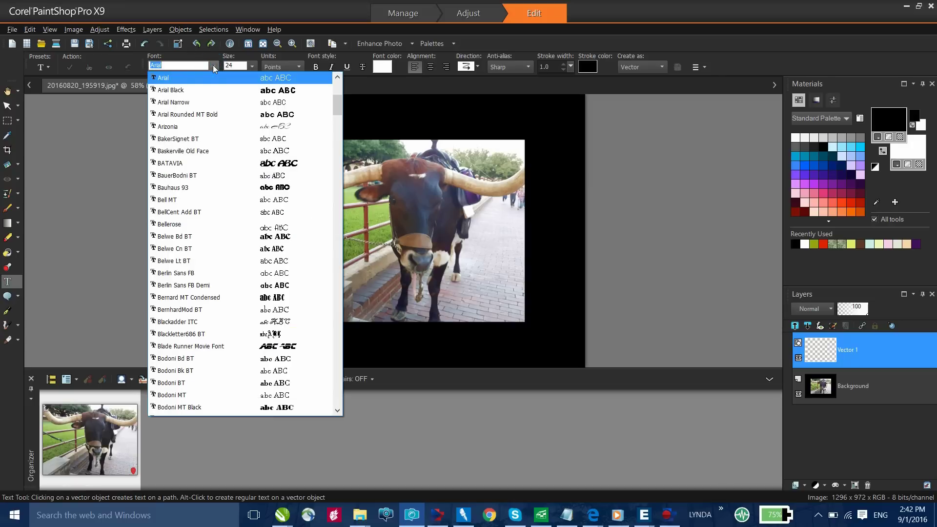
{"action": "type", "text": "i"}
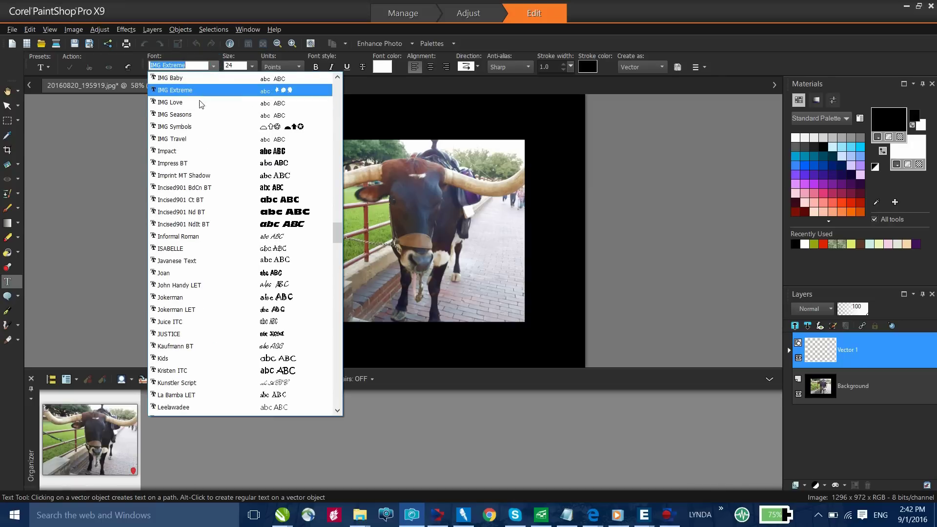
{"action": "left_click", "coordinate": [174, 153]}
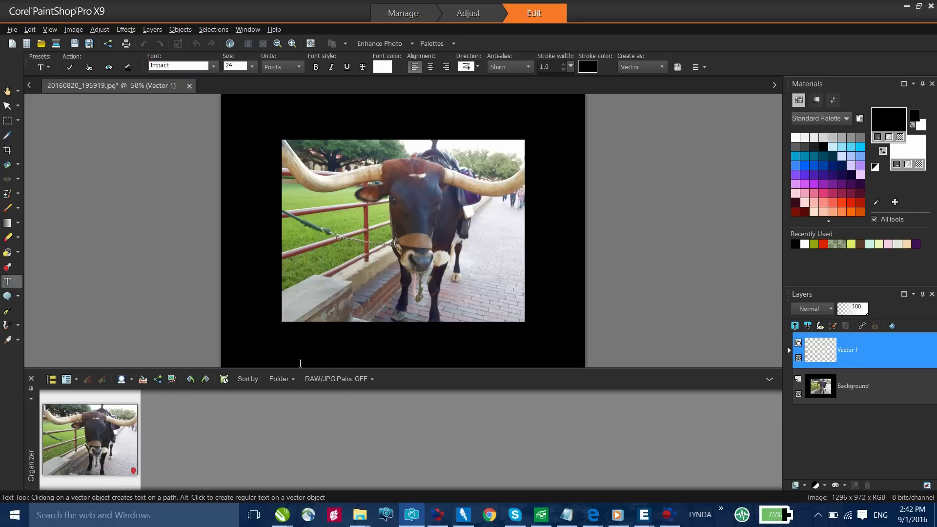
- Type 'GRAB THE BULL BY THE HORNS' above the photo and 'BUT DON'T LET HIM STEER YOU WRONG' below
{"action": "left_click", "coordinate": [274, 126]}
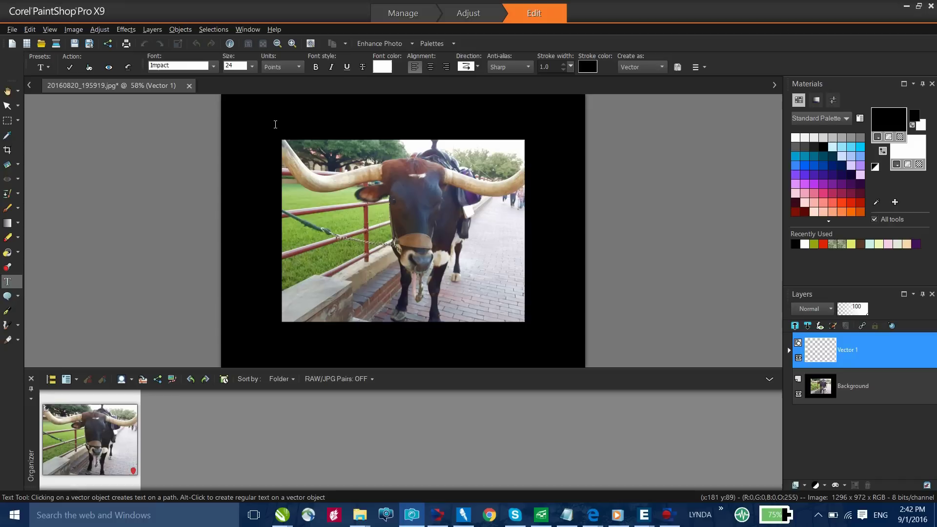
{"action": "type", "text": "GRAB THE BULL BY THE"}
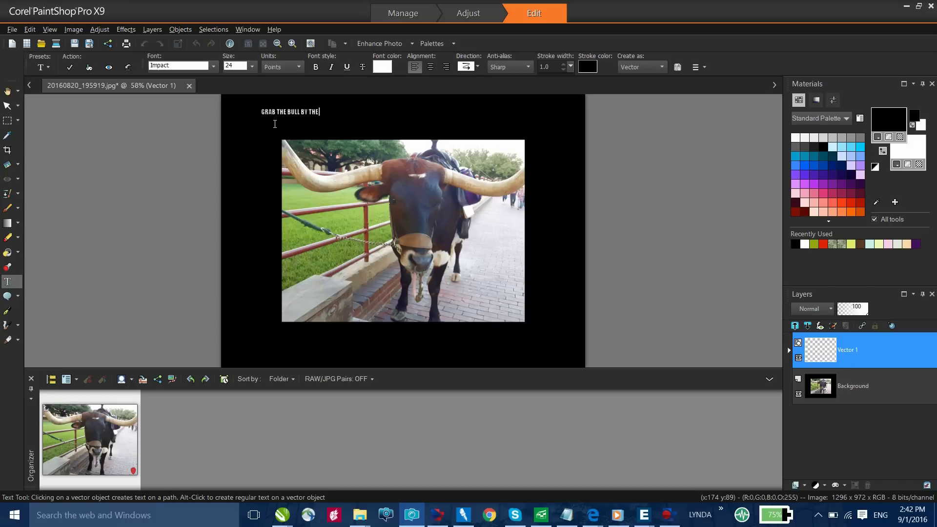
{"action": "type", "text": " HORNS"}
{"action": "left_click", "coordinate": [71, 70]}
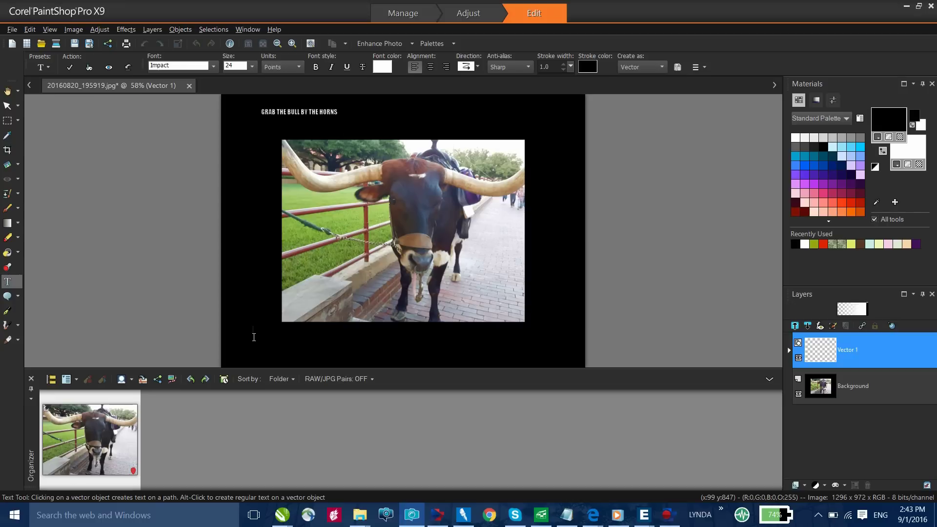
{"action": "type", "text": "BUT DON"}
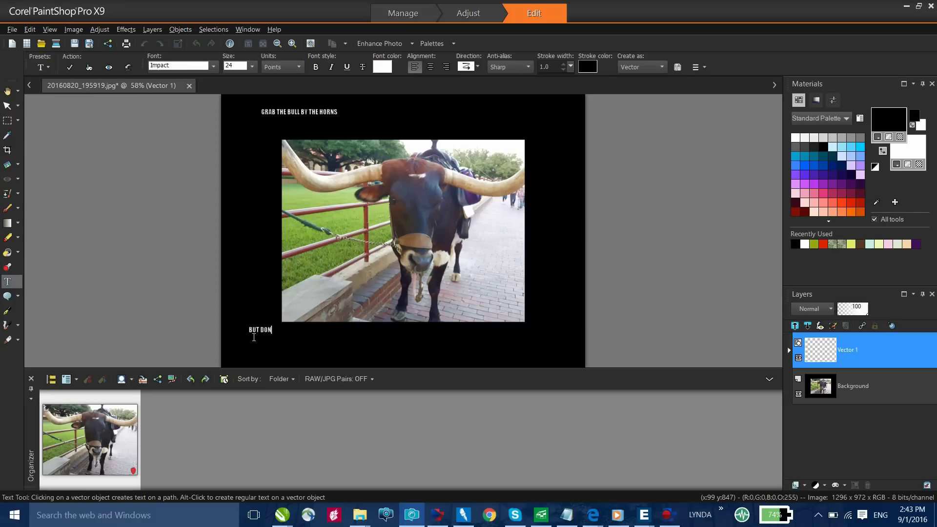
{"action": "type", "text": "'T LET HIM STEER YOU WRONG"}
{"action": "key", "text": "ctrl+Return"}
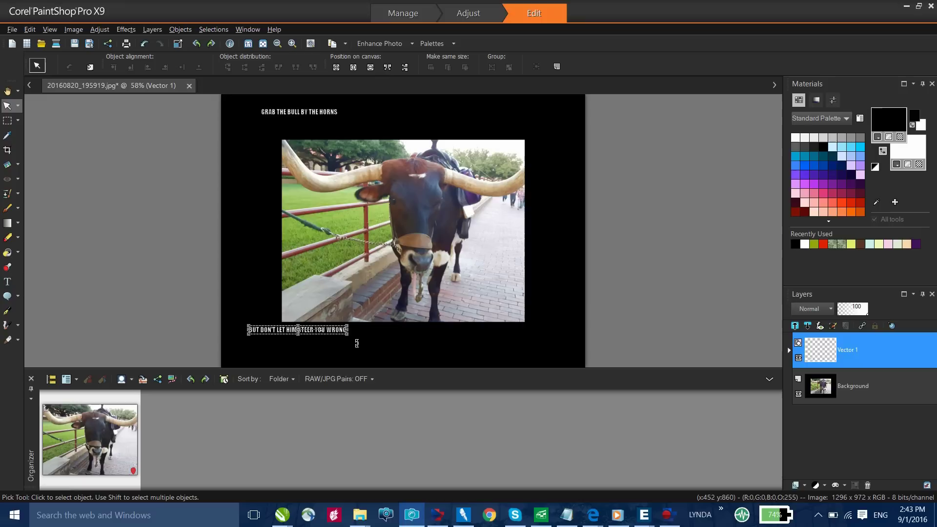
- Drag the corner handles to scale the bottom and top captions across the canvas width
{"action": "left_click_drag", "start_coordinate": [346, 335], "coordinate": [549, 383]}
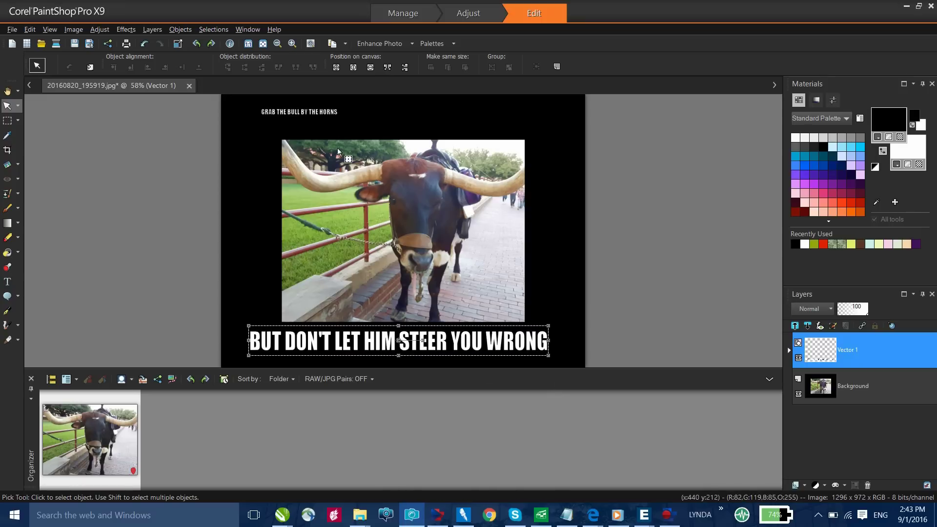
{"action": "left_click", "coordinate": [333, 114]}
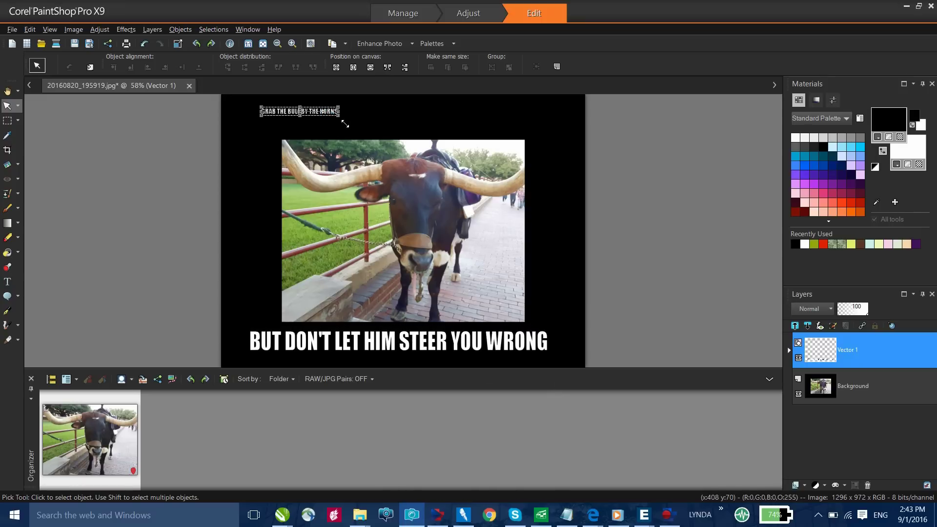
{"action": "left_click_drag", "start_coordinate": [337, 116], "coordinate": [557, 162]}
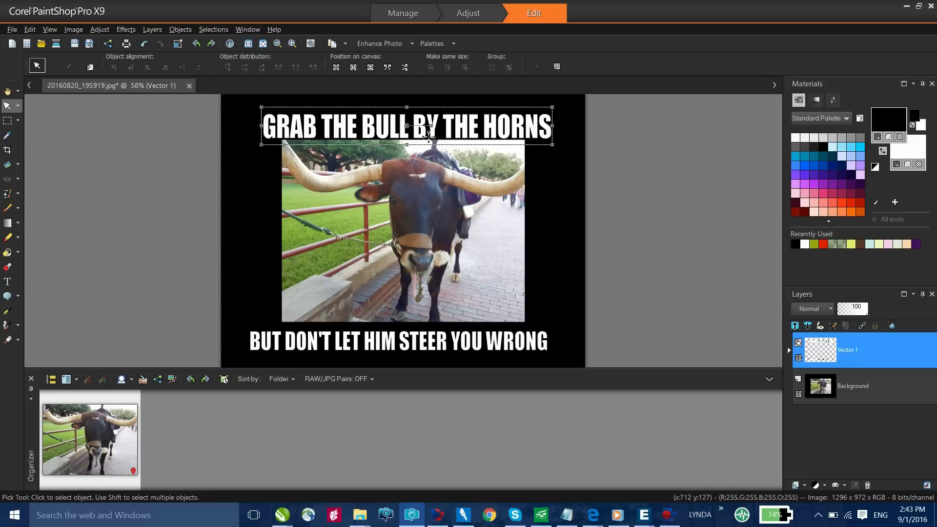
{"action": "left_click_drag", "start_coordinate": [413, 131], "coordinate": [414, 126]}
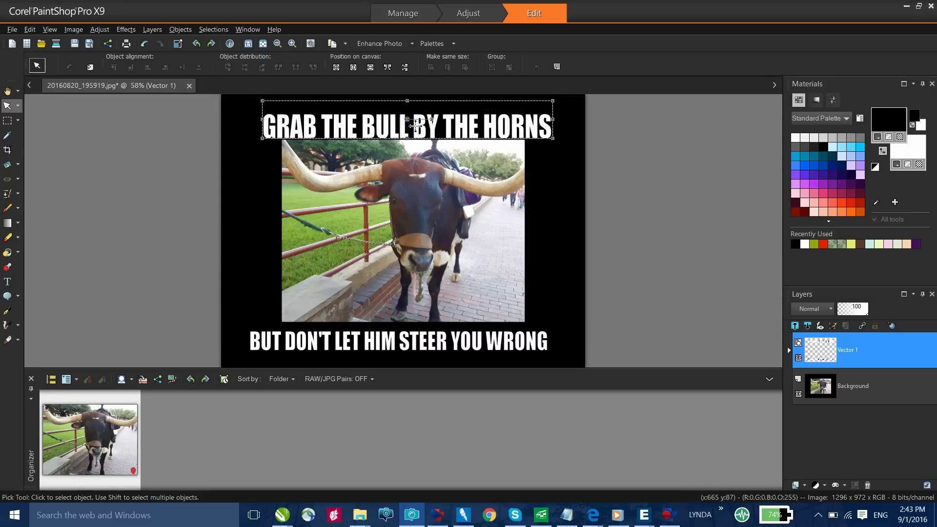
{"action": "left_click", "coordinate": [394, 341]}
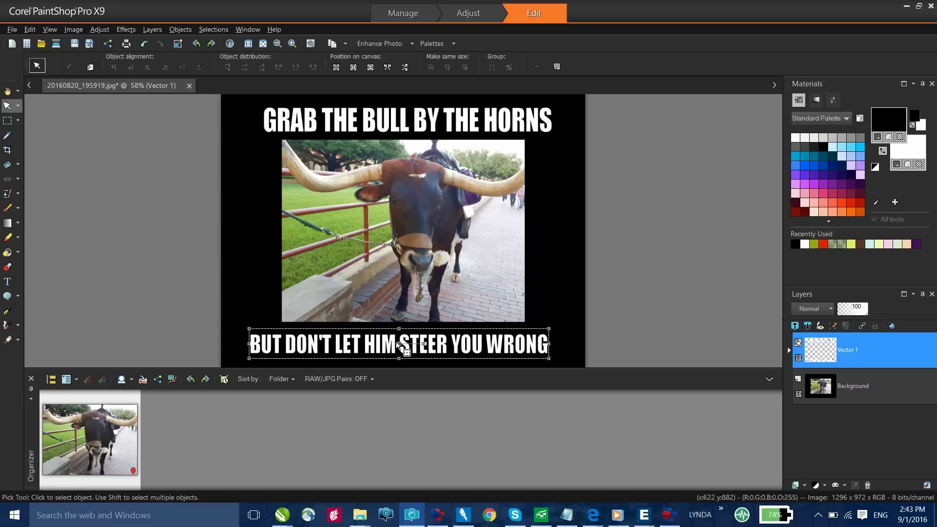
- Save As a PNG file named 'BULL BY THE HORNS'
{"action": "left_click", "coordinate": [12, 29]}
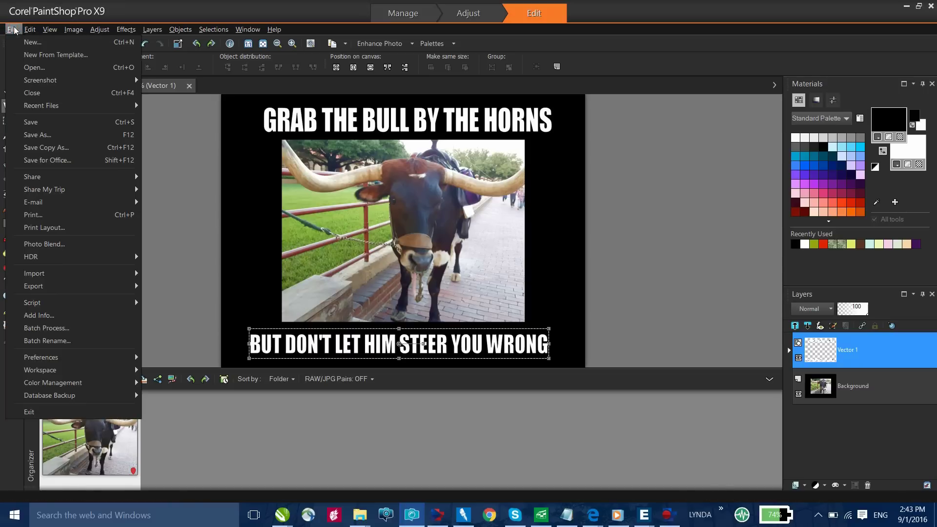
{"action": "left_click", "coordinate": [38, 135]}
{"action": "left_click", "coordinate": [555, 381]}
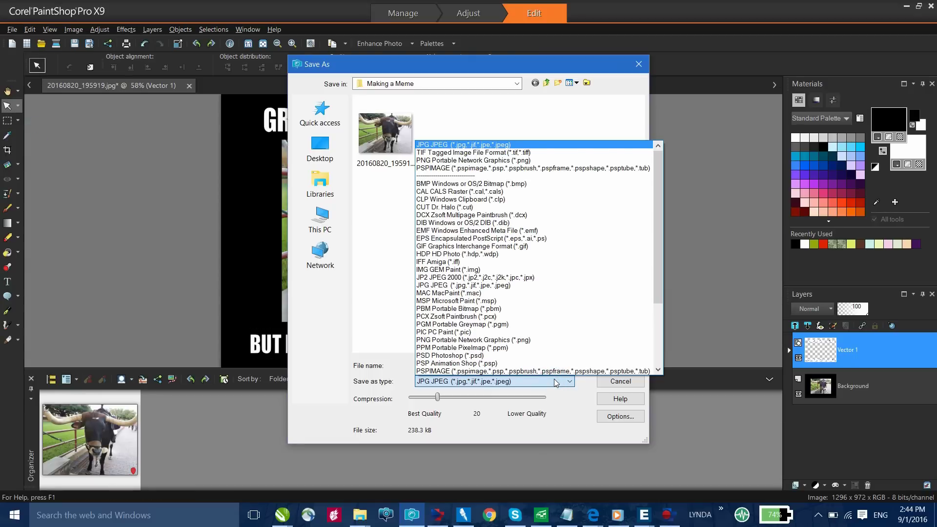
{"action": "left_click", "coordinate": [582, 406]}
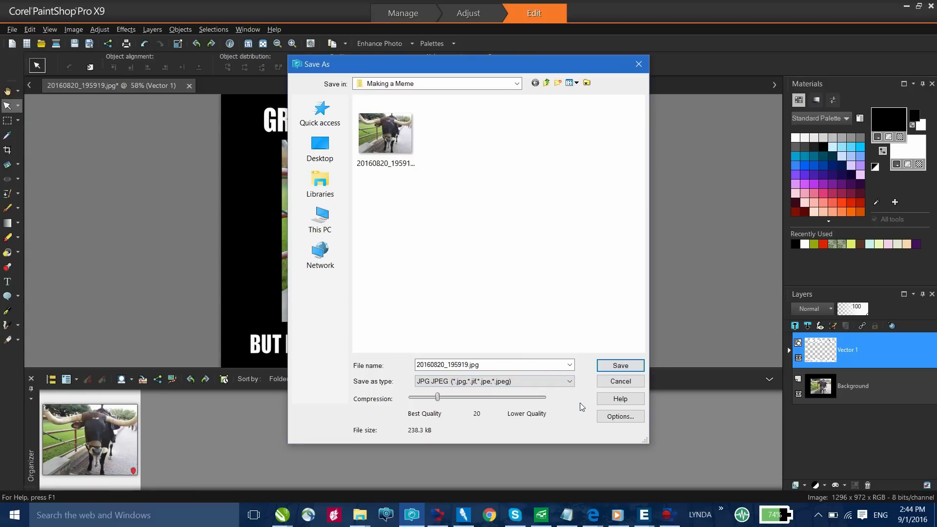
{"action": "left_click", "coordinate": [570, 381]}
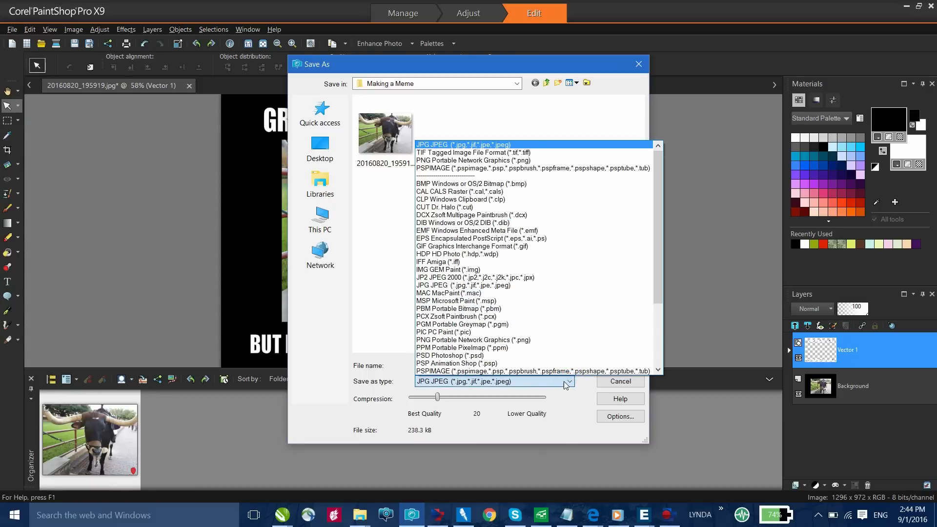
{"action": "left_click", "coordinate": [486, 161]}
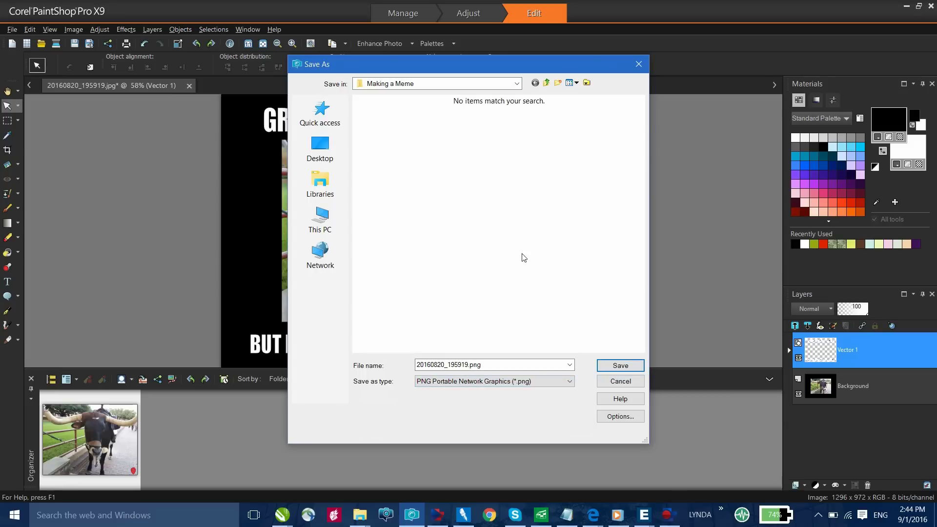
{"action": "double_click", "coordinate": [500, 368]}
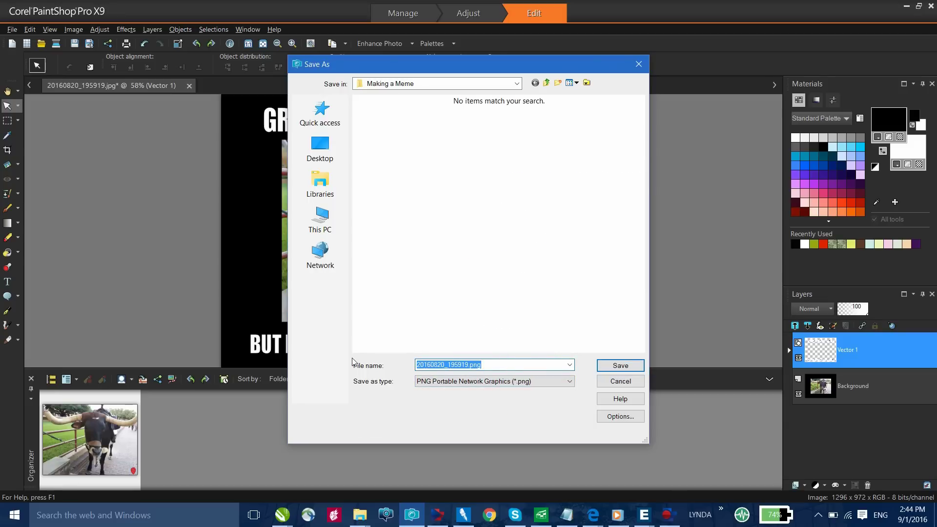
{"action": "key", "text": "BackSpace"}
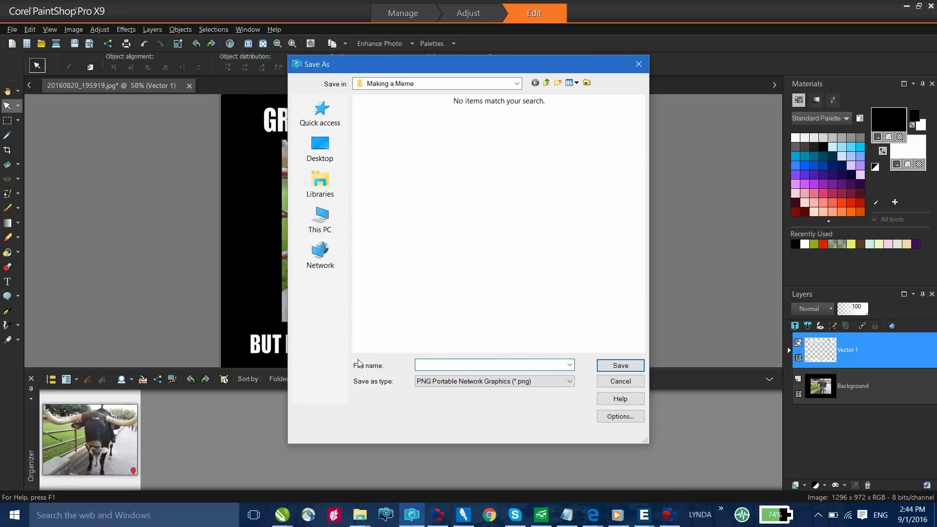
{"action": "type", "text": "BULL BY THE HORNS"}
{"action": "left_click", "coordinate": [629, 366]}
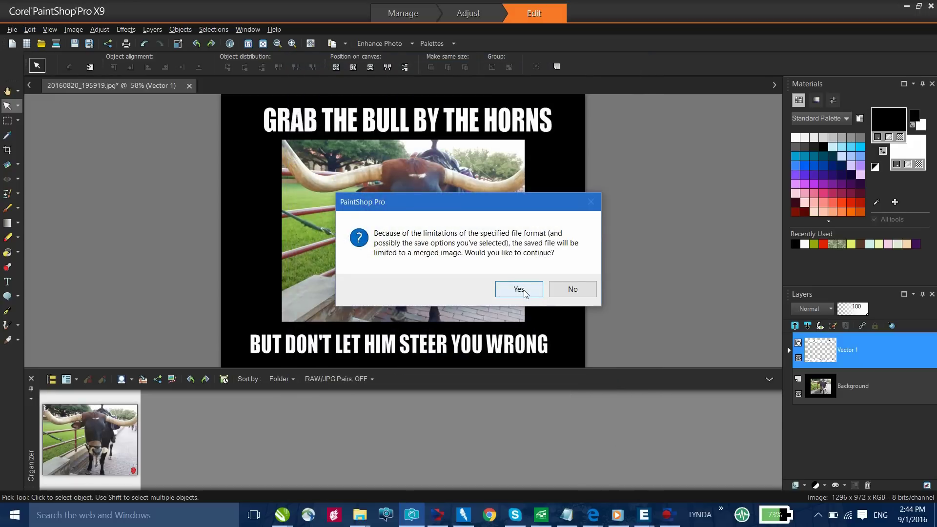
- Confirm merging the layers for the PNG save, then open the View menu
{"action": "left_click", "coordinate": [520, 290]}
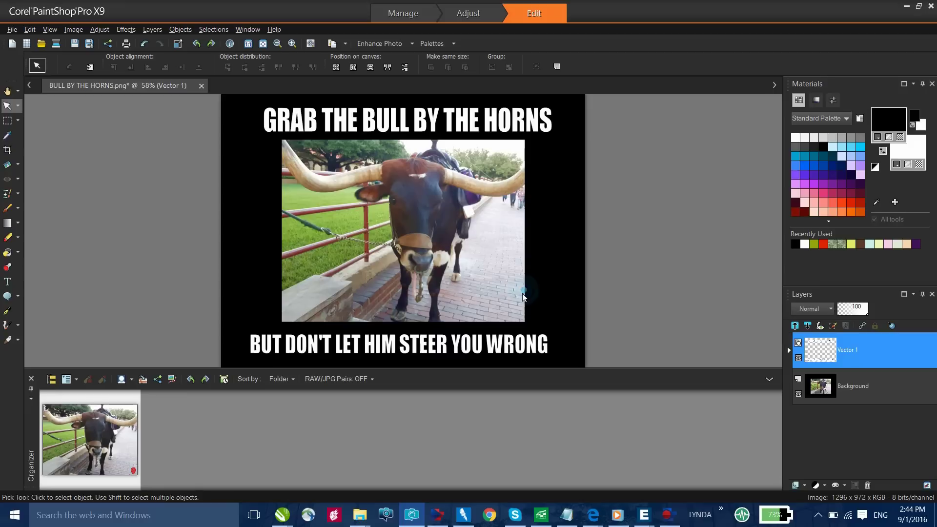
{"action": "left_click", "coordinate": [50, 30]}
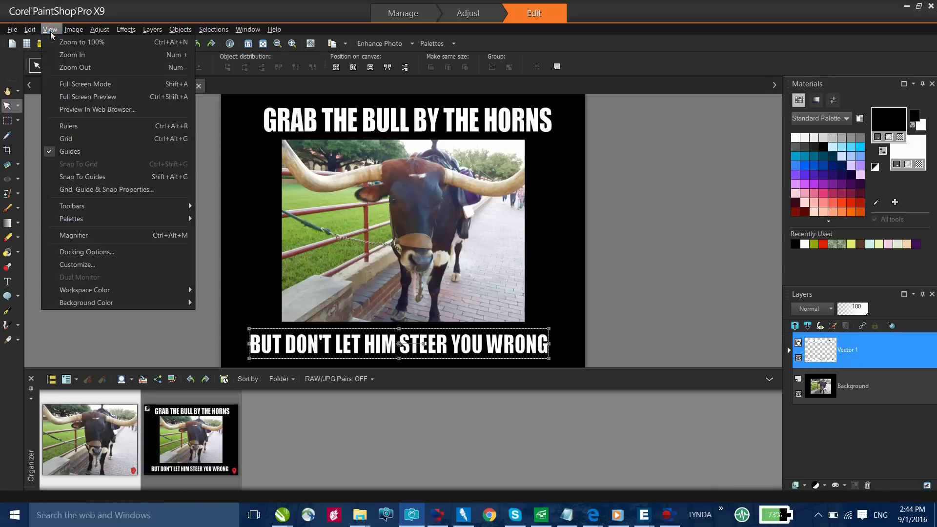